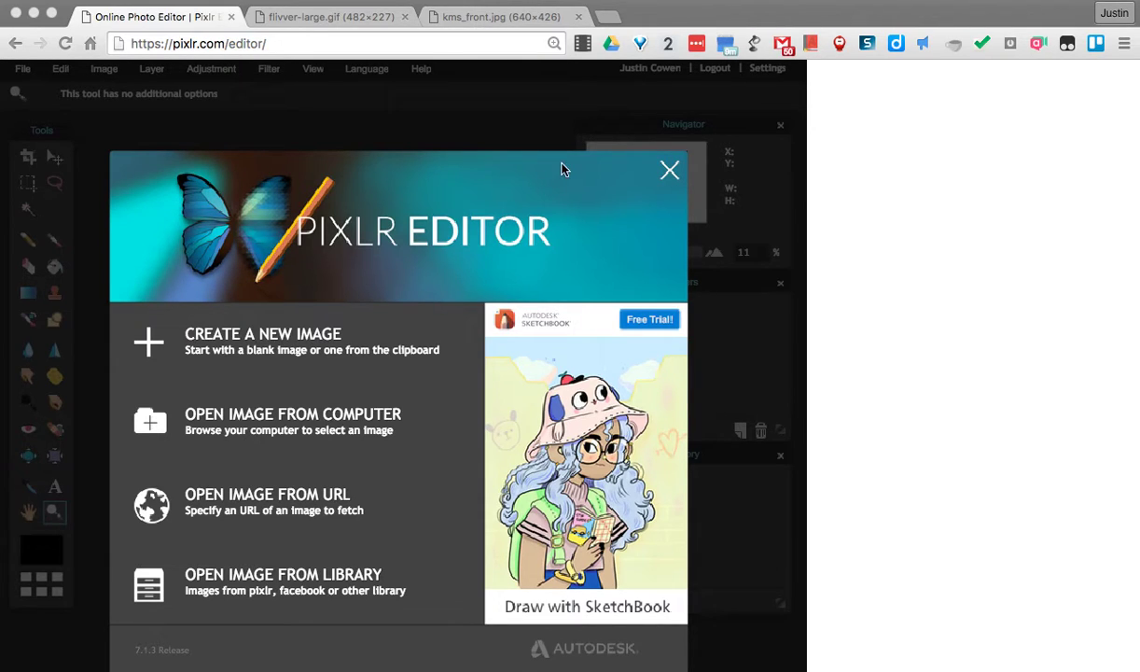
Step: Preview the kms_front.jpg and flivver-large.gif tabs, then copy the kms_front.jpg web address
{"action": "left_click", "coordinate": [472, 19]}
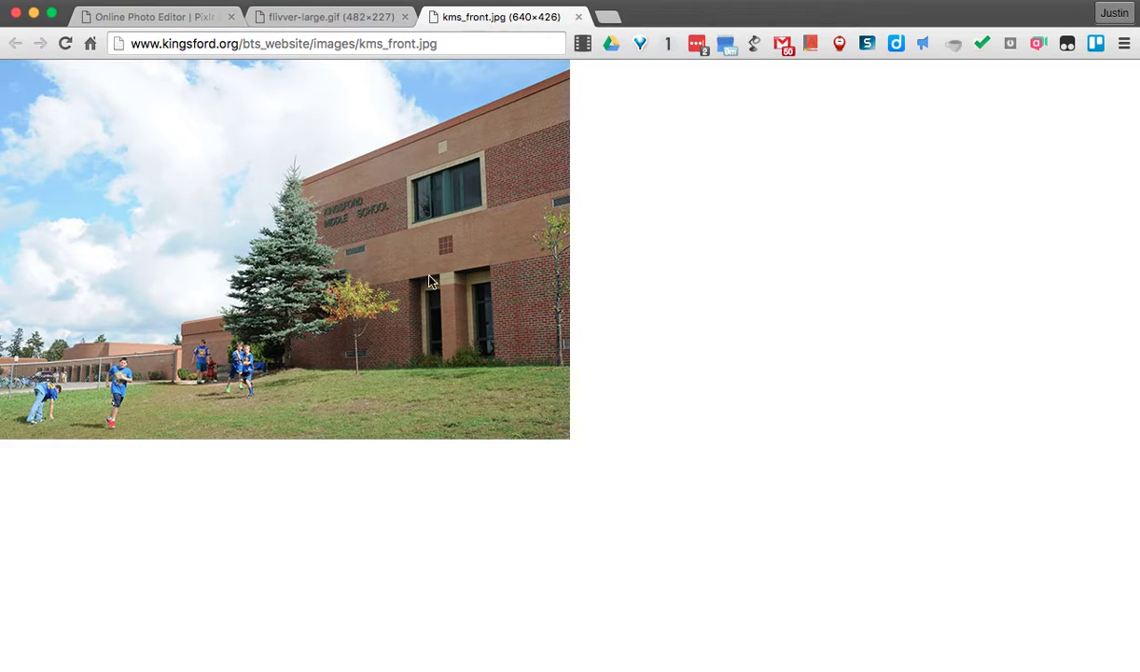
{"action": "left_click", "coordinate": [301, 18]}
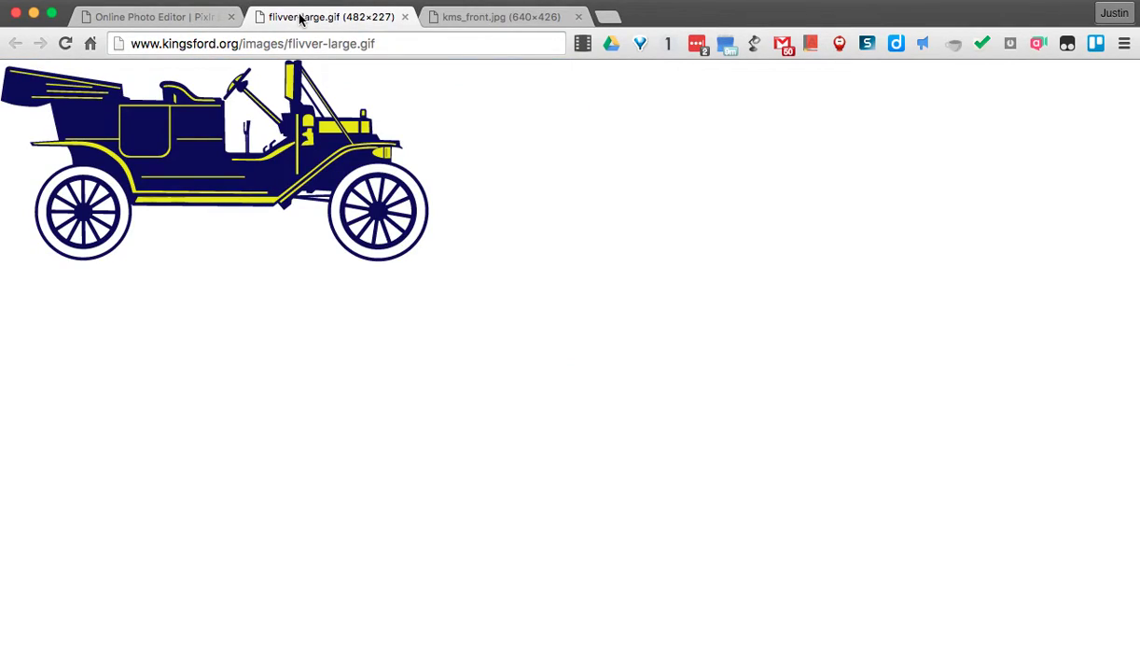
{"action": "left_click", "coordinate": [496, 17]}
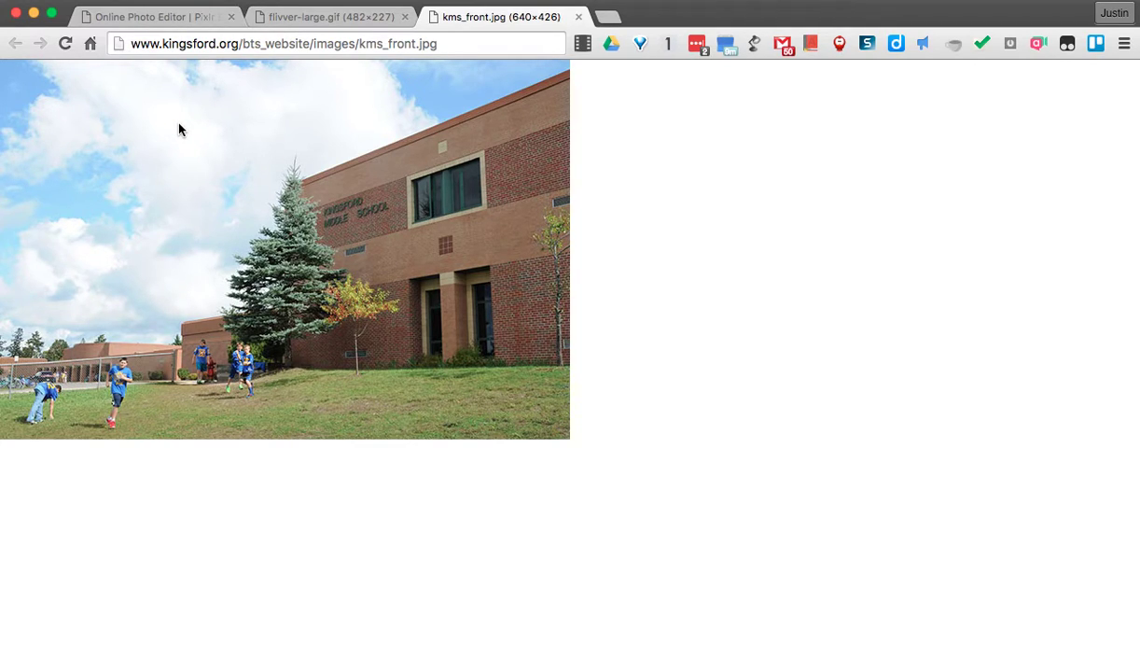
{"action": "left_click", "coordinate": [155, 45]}
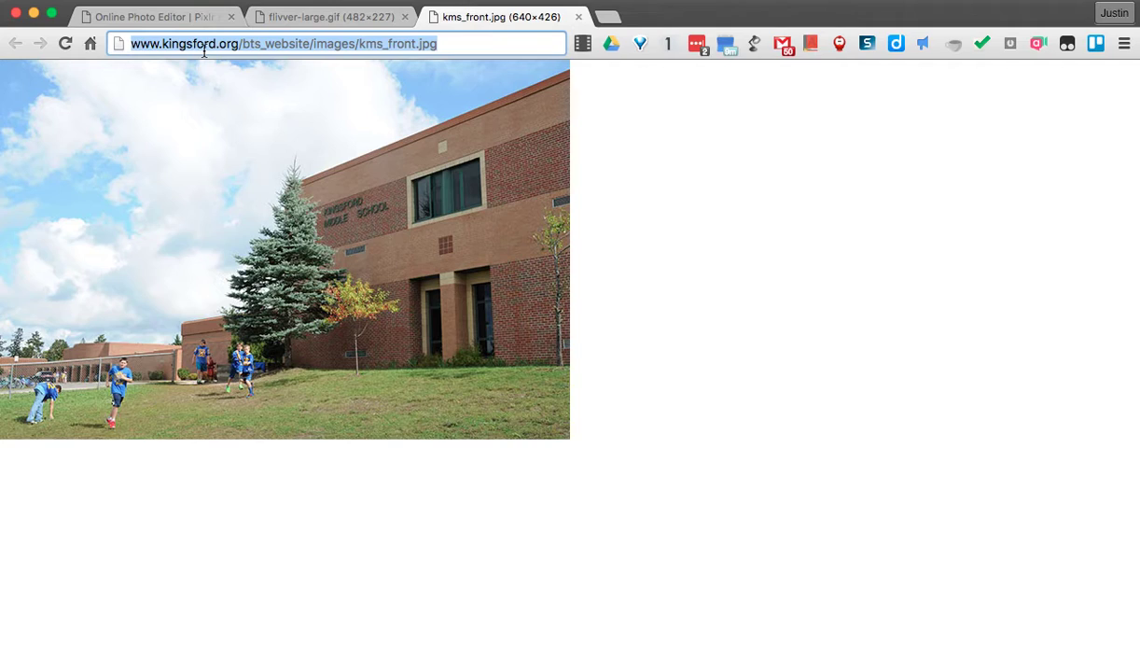
Step: Load kms_front.jpg into Pixlr from its pasted URL, then select the flivver-large.gif address
{"action": "left_click", "coordinate": [147, 20]}
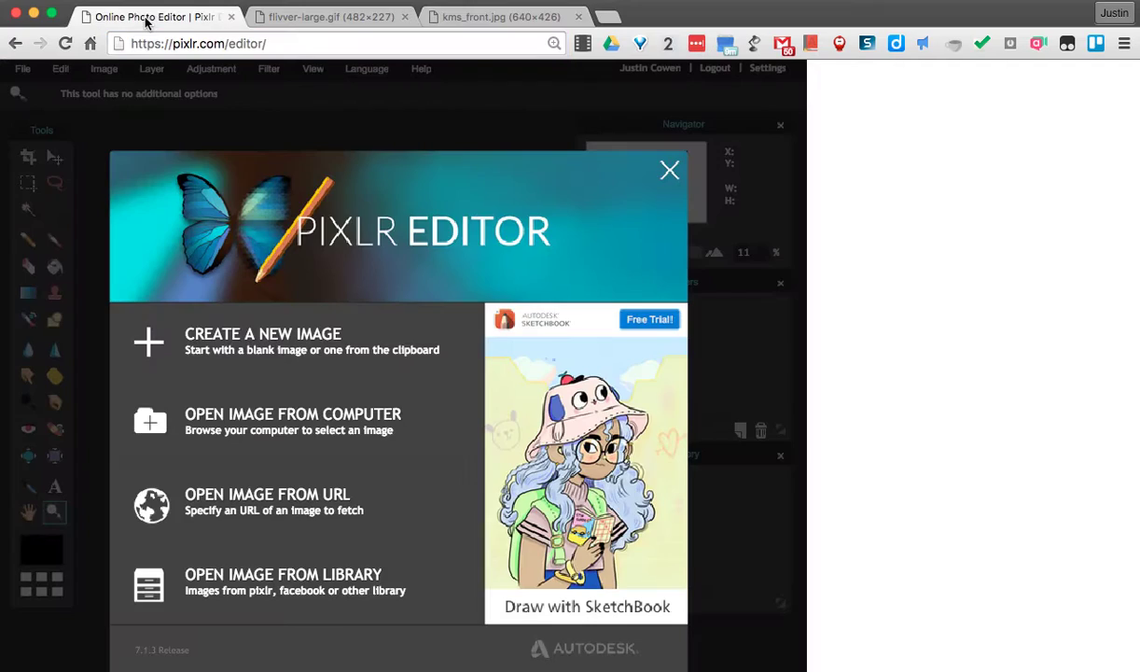
{"action": "left_click", "coordinate": [264, 519]}
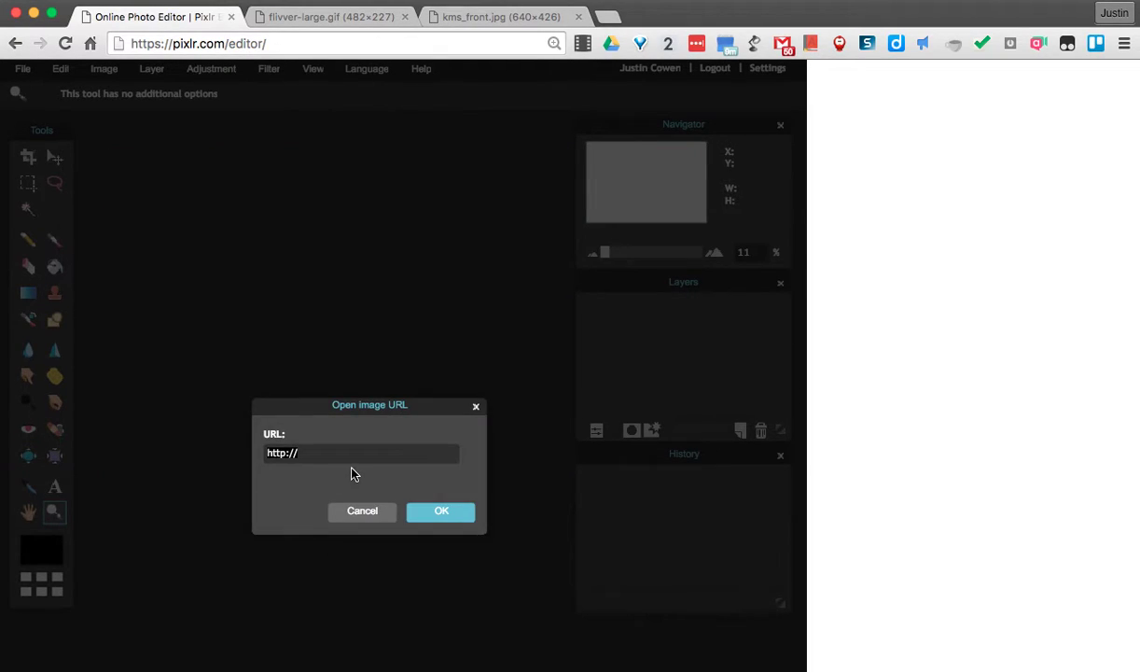
{"action": "key", "text": "super+v"}
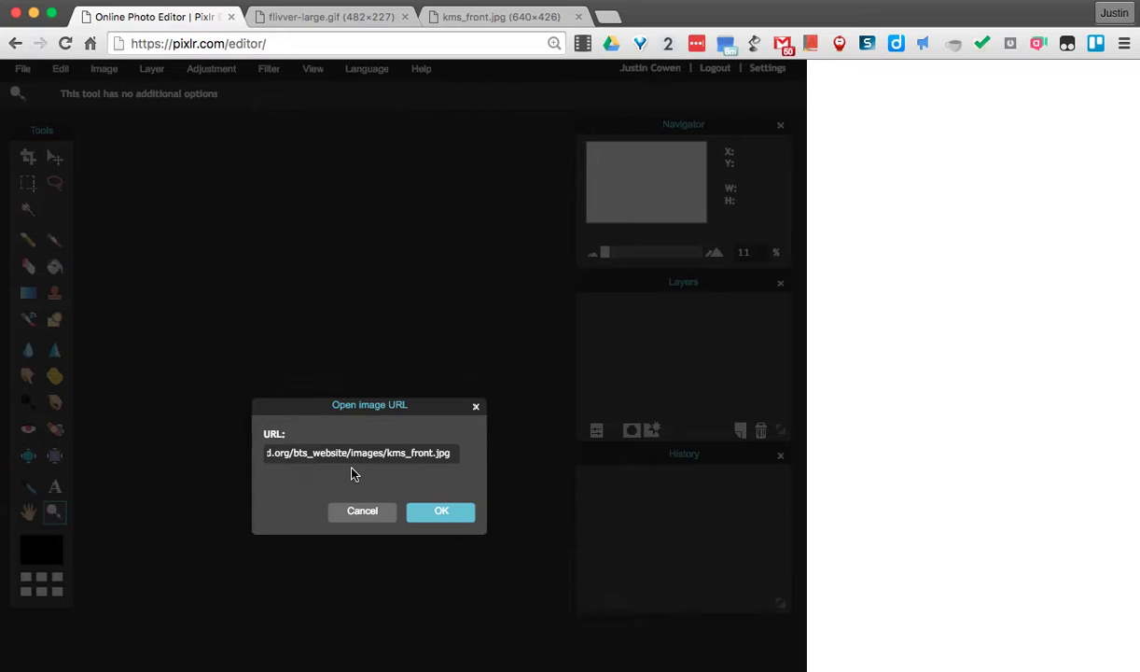
{"action": "left_click", "coordinate": [422, 519]}
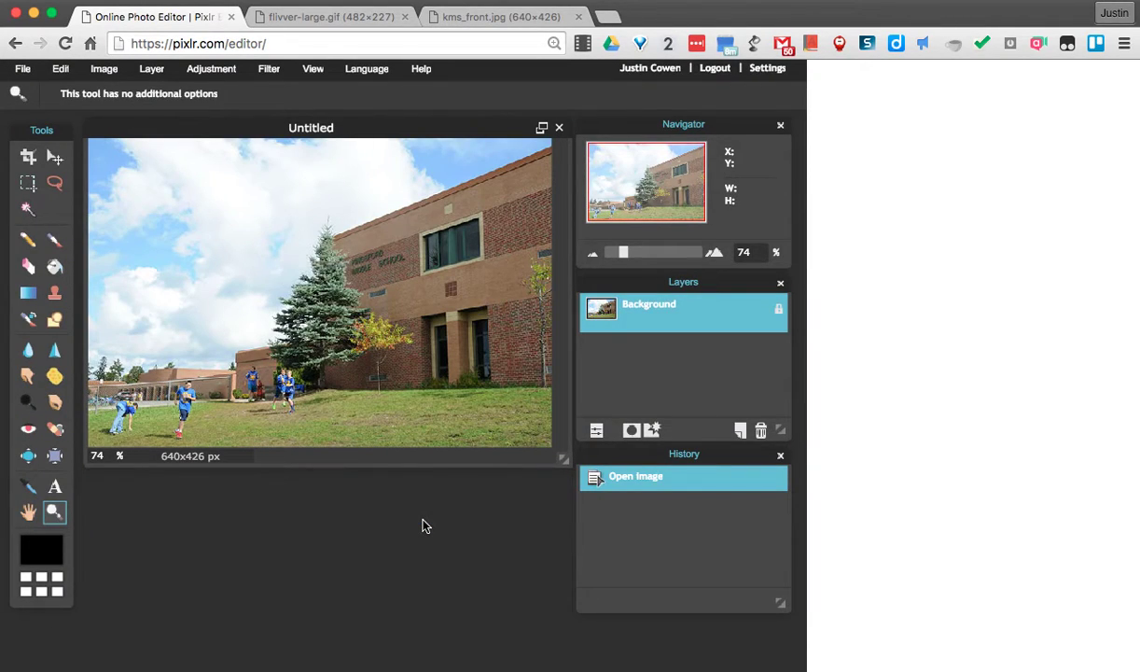
{"action": "left_click", "coordinate": [296, 20]}
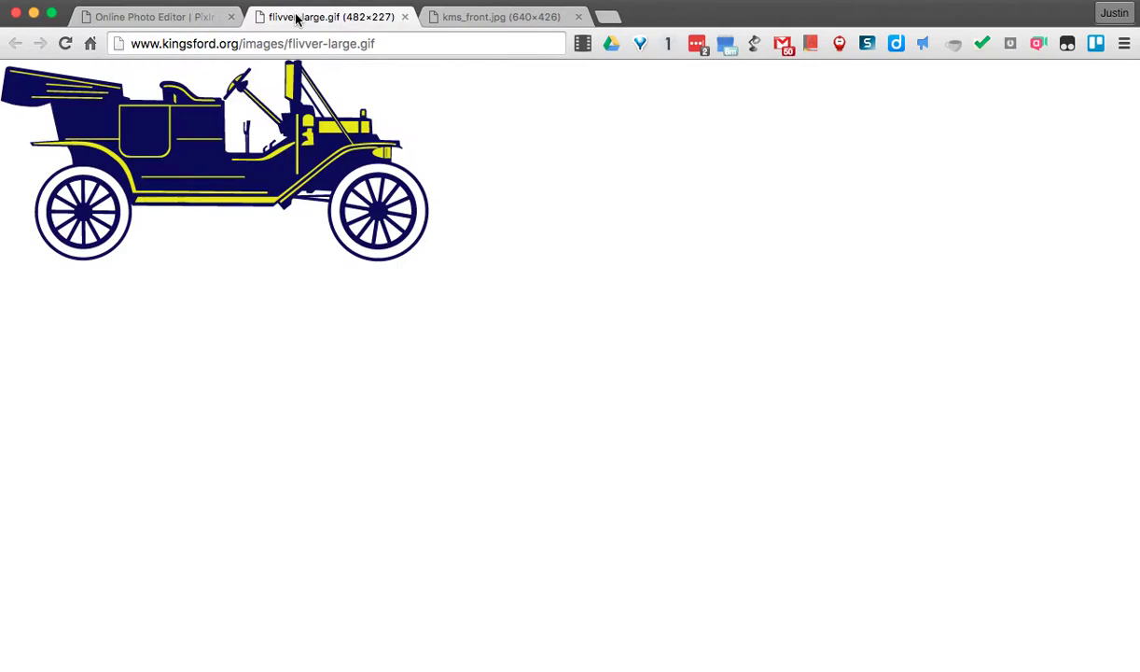
{"action": "left_click", "coordinate": [336, 52]}
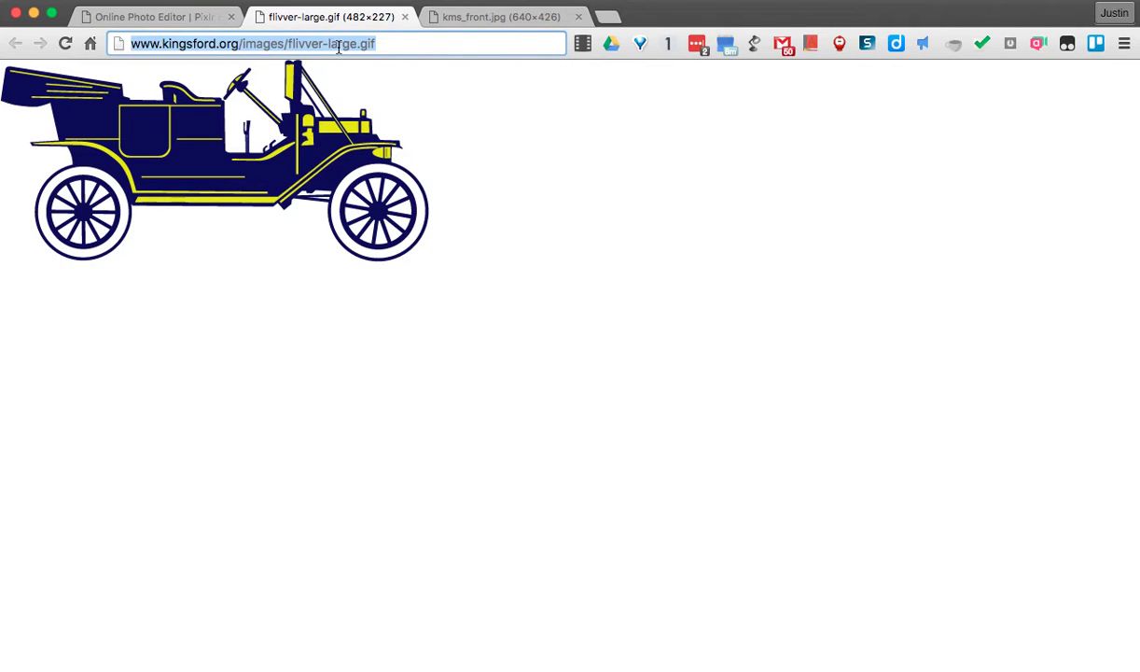
Step: Open flivver-large.gif from its pasted URL and move its window down over the photo
{"action": "left_click", "coordinate": [175, 16]}
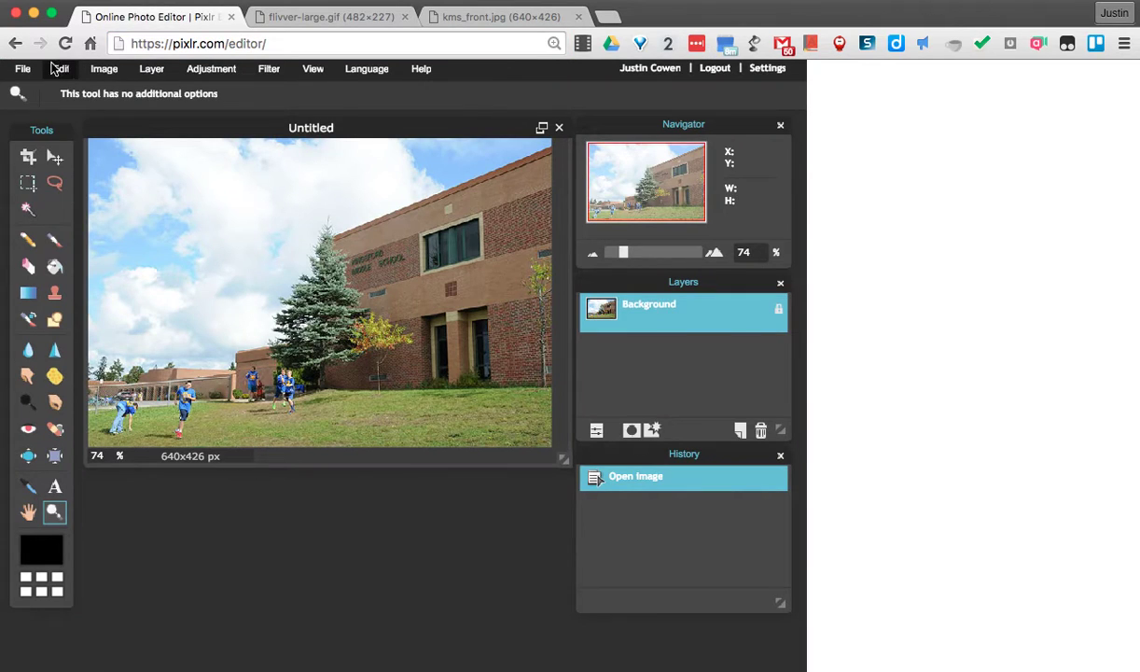
{"action": "left_click", "coordinate": [20, 76]}
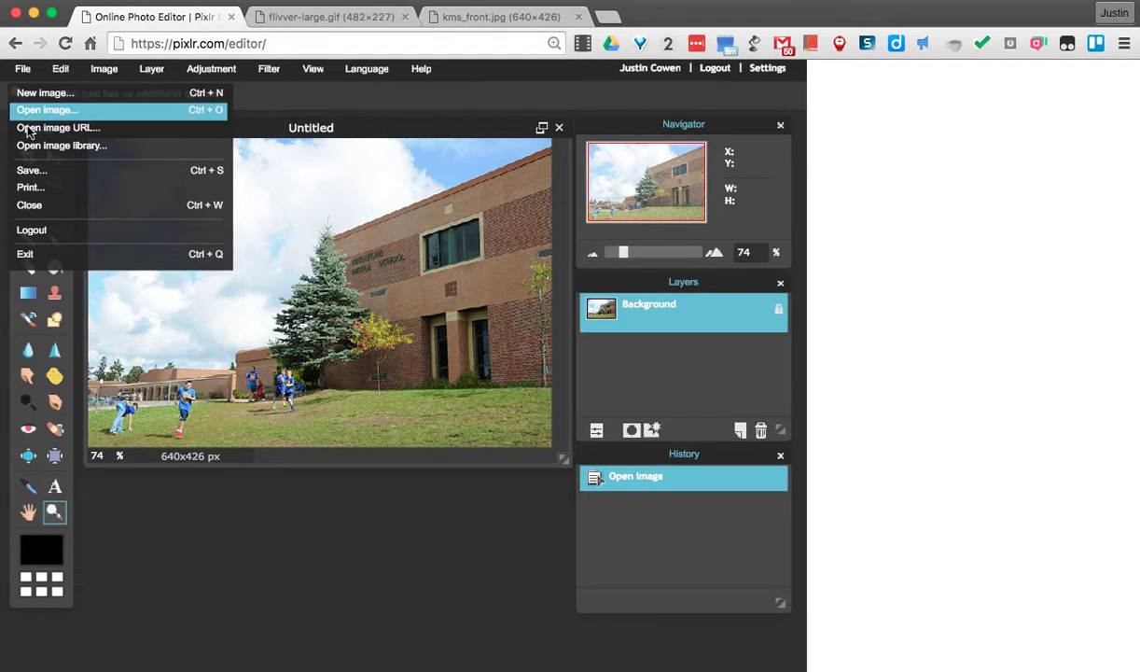
{"action": "left_click", "coordinate": [74, 133]}
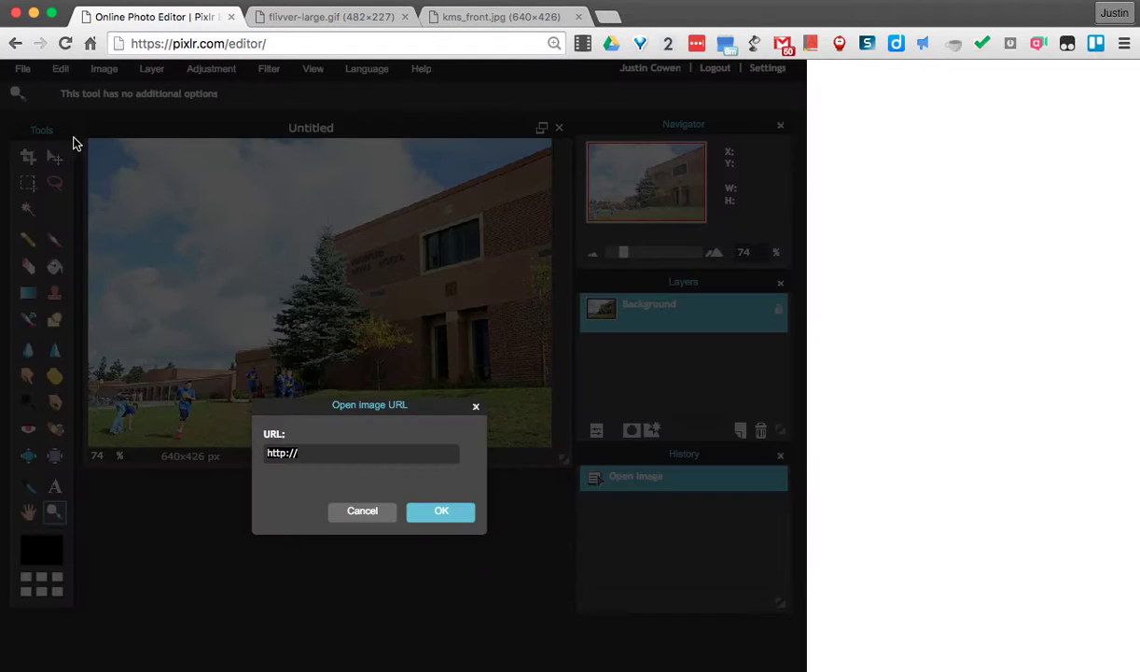
{"action": "key", "text": "super+v"}
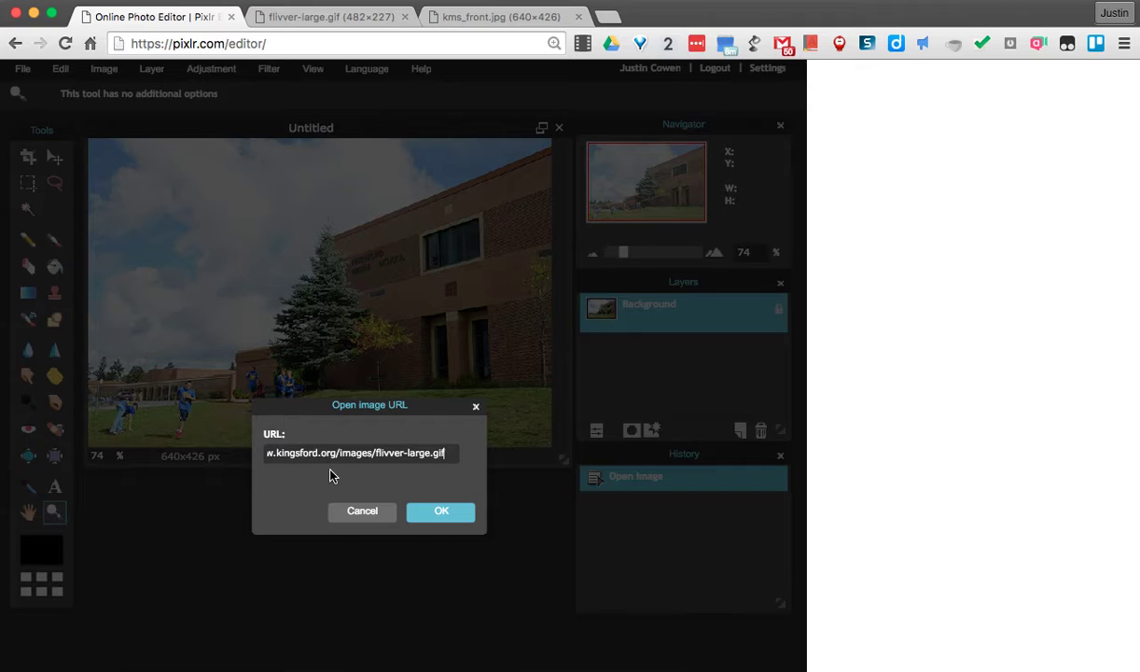
{"action": "left_click", "coordinate": [430, 521]}
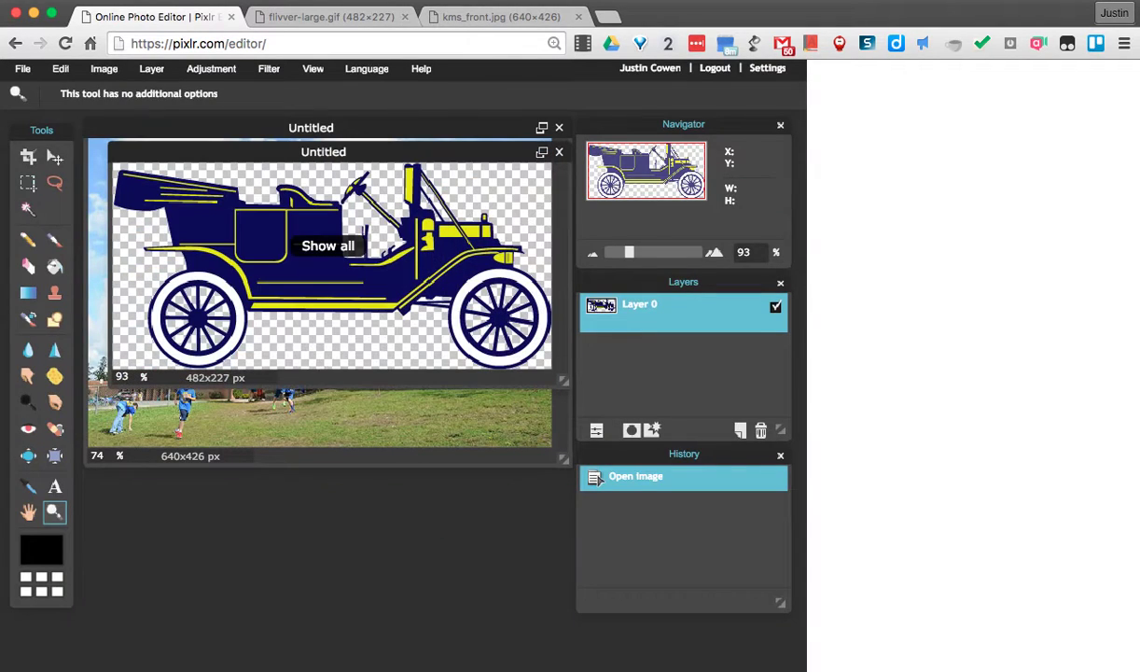
{"action": "left_click_drag", "start_coordinate": [343, 155], "coordinate": [332, 416]}
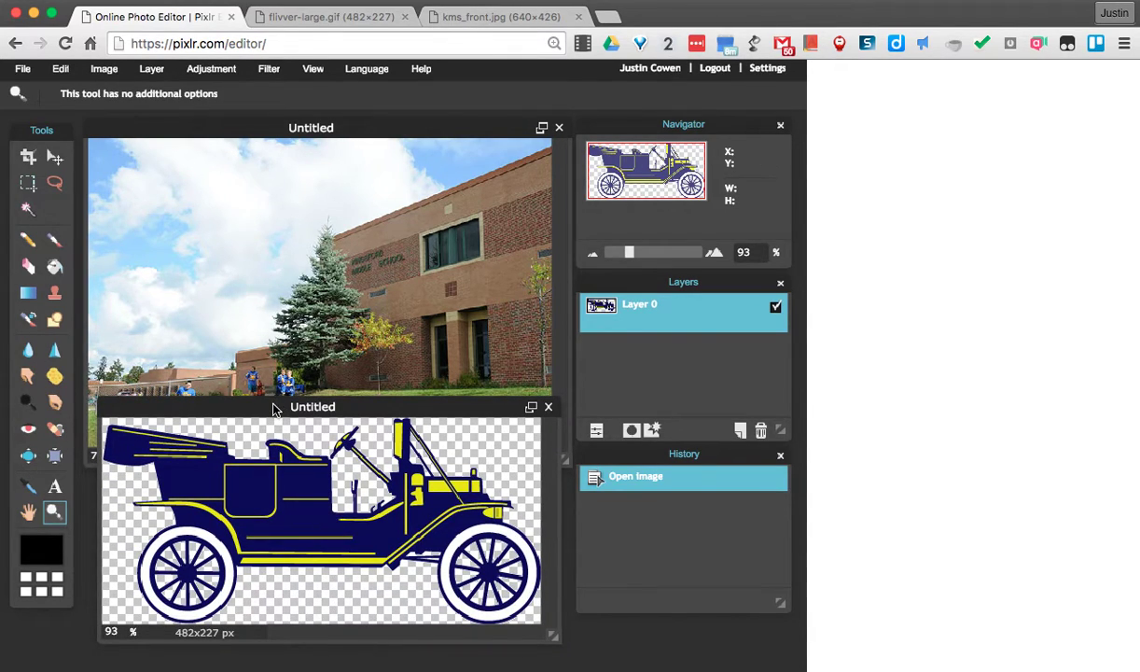
{"action": "left_click_drag", "start_coordinate": [277, 407], "coordinate": [286, 399]}
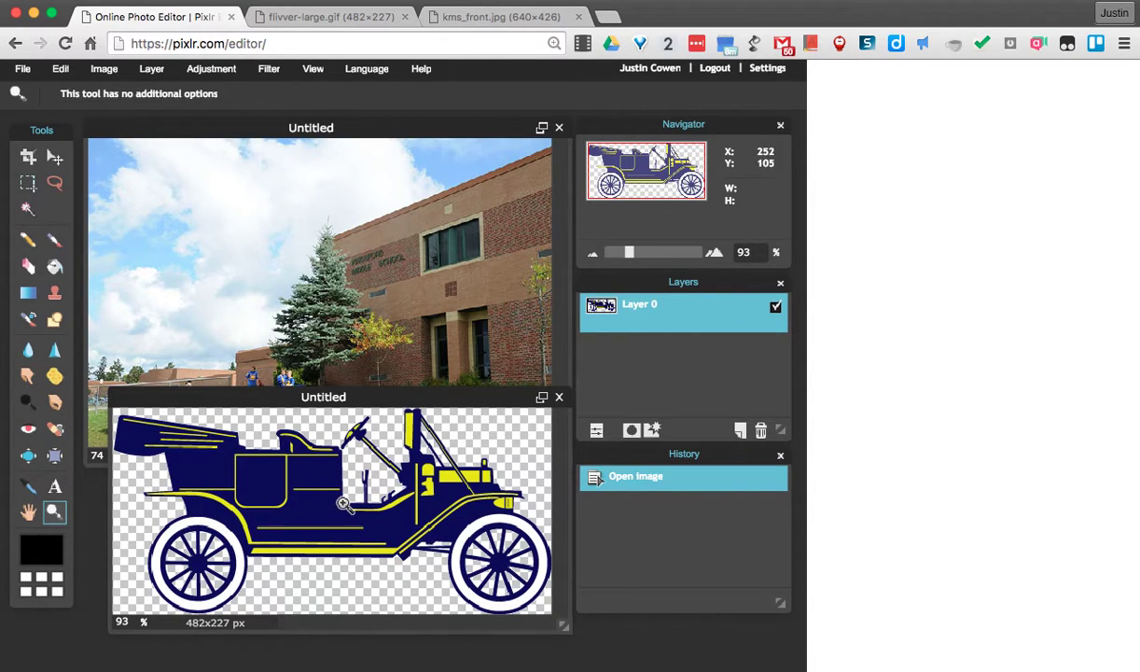
Step: Select all of the car image and copy it
{"action": "left_click", "coordinate": [65, 73]}
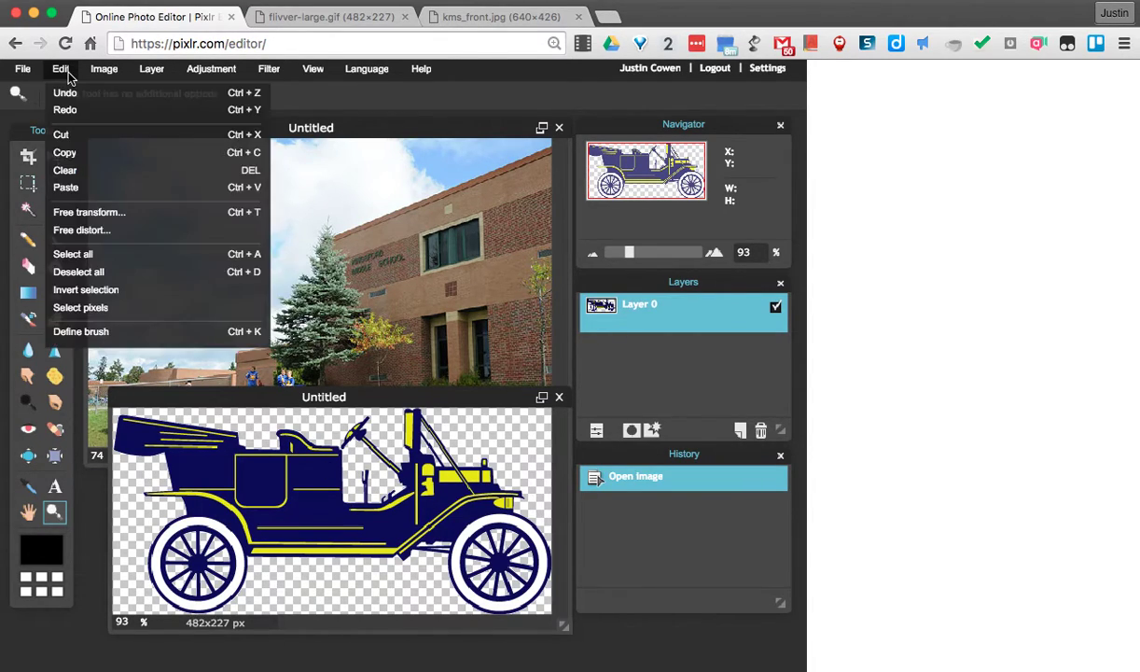
{"action": "left_click", "coordinate": [85, 253]}
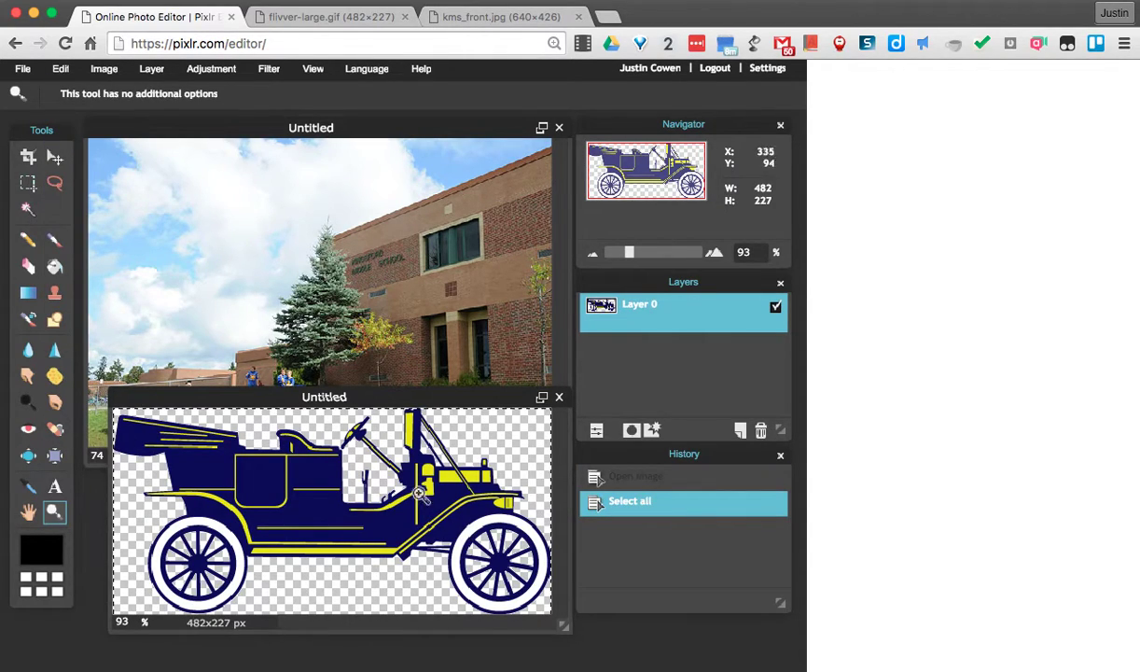
{"action": "left_click", "coordinate": [69, 70]}
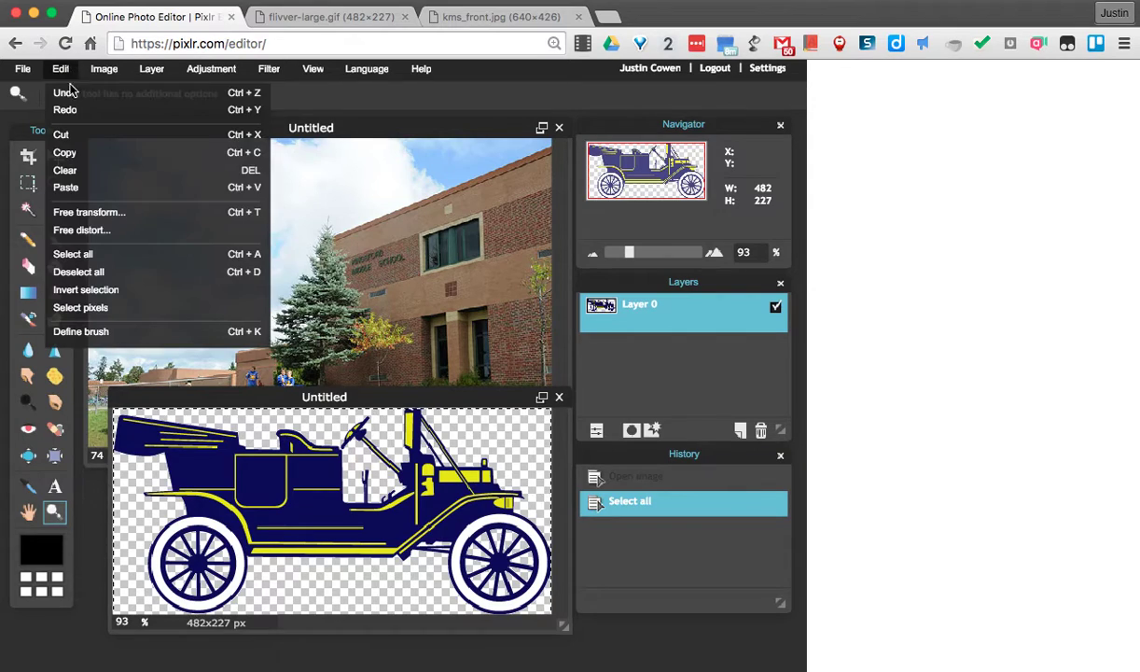
{"action": "left_click", "coordinate": [68, 152]}
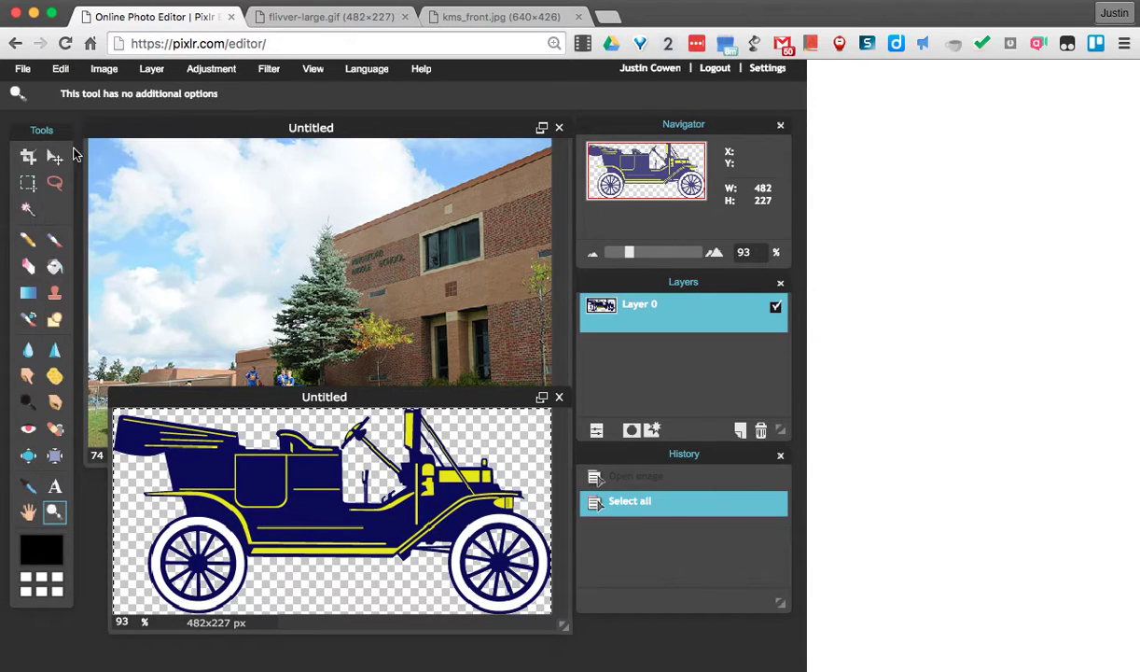
Step: Paste the copied car into the school photo as Layer 1
{"action": "left_click", "coordinate": [144, 131]}
{"action": "left_click_drag", "start_coordinate": [145, 130], "coordinate": [155, 162]}
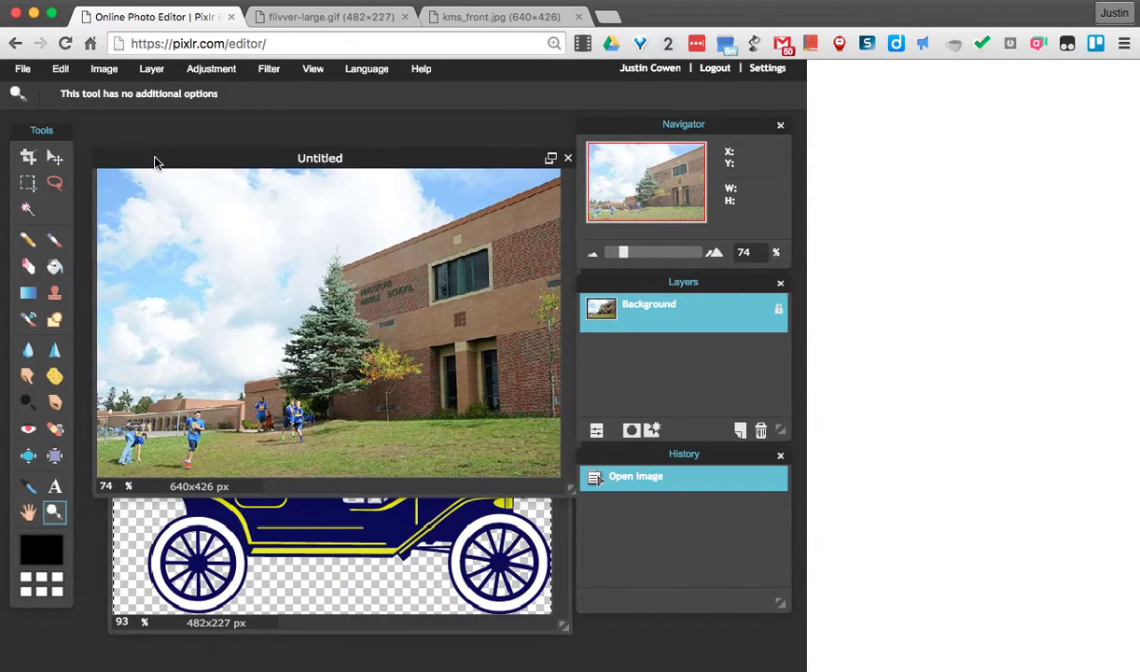
{"action": "left_click", "coordinate": [60, 68]}
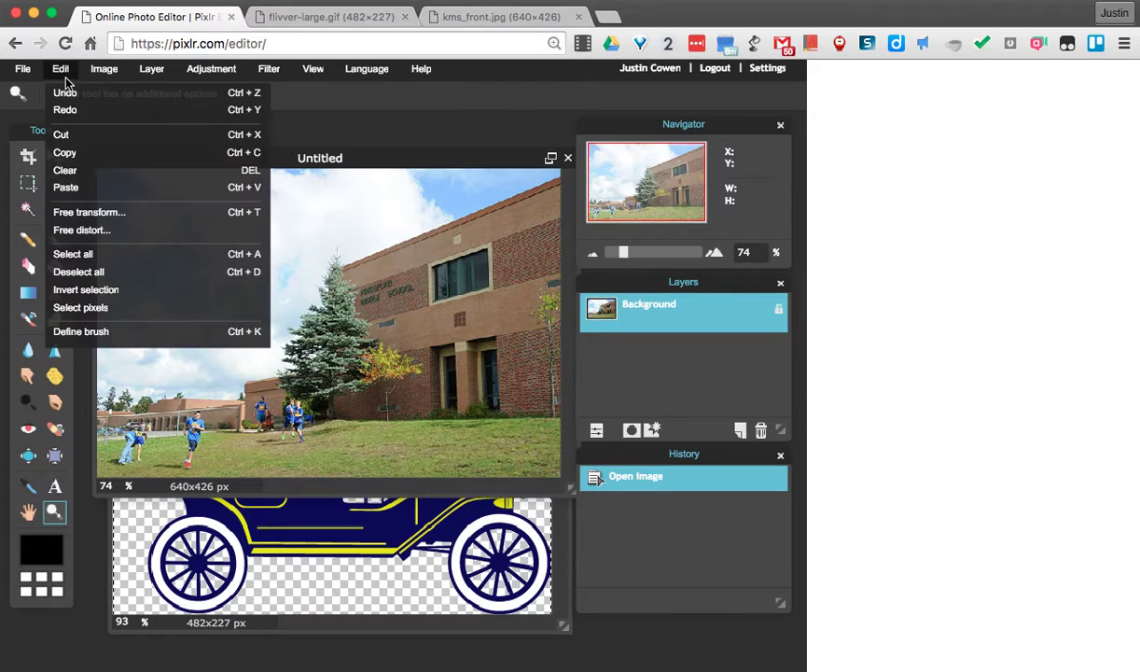
{"action": "left_click", "coordinate": [71, 187]}
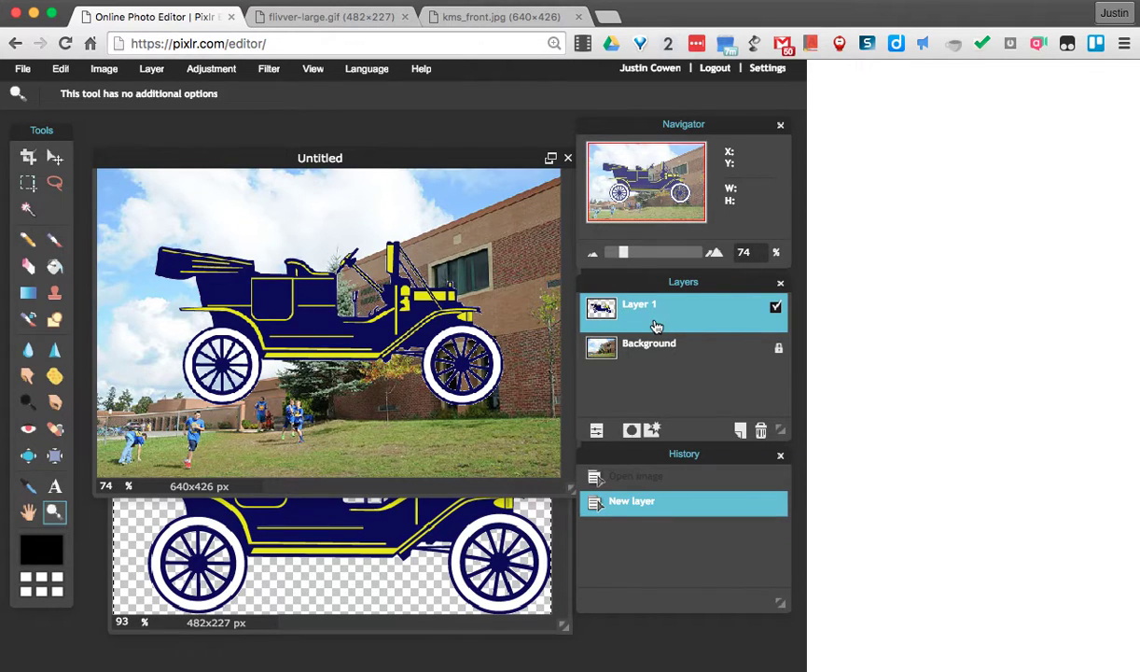
Step: Free-transform the car to about a third its size and place it top-left
{"action": "left_click", "coordinate": [60, 70]}
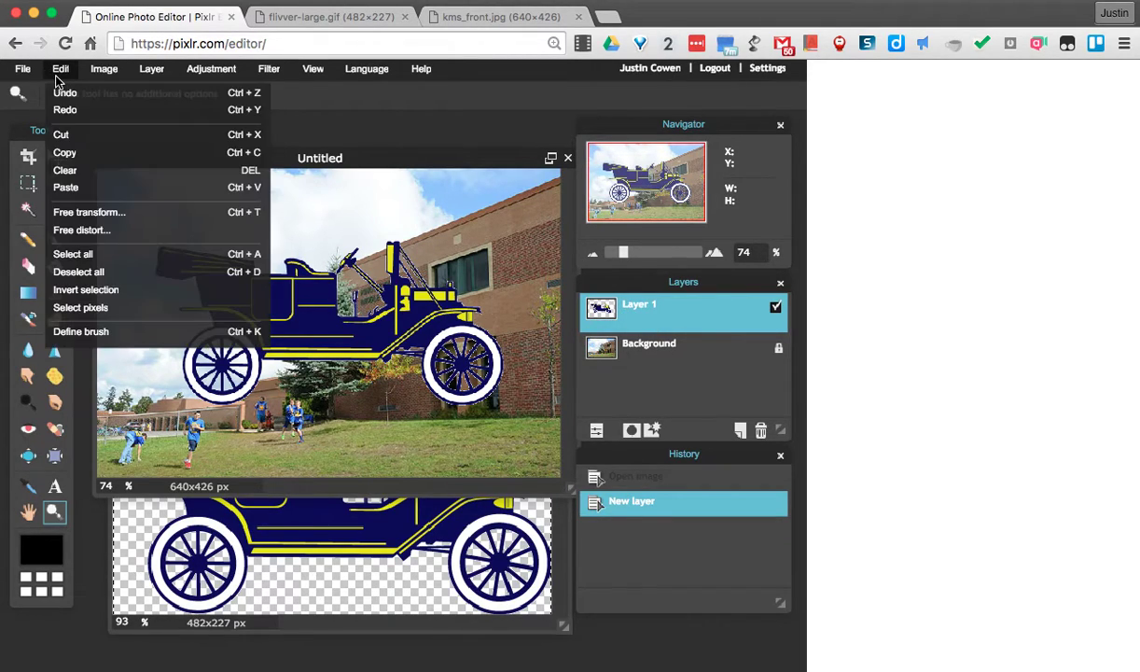
{"action": "left_click", "coordinate": [63, 212]}
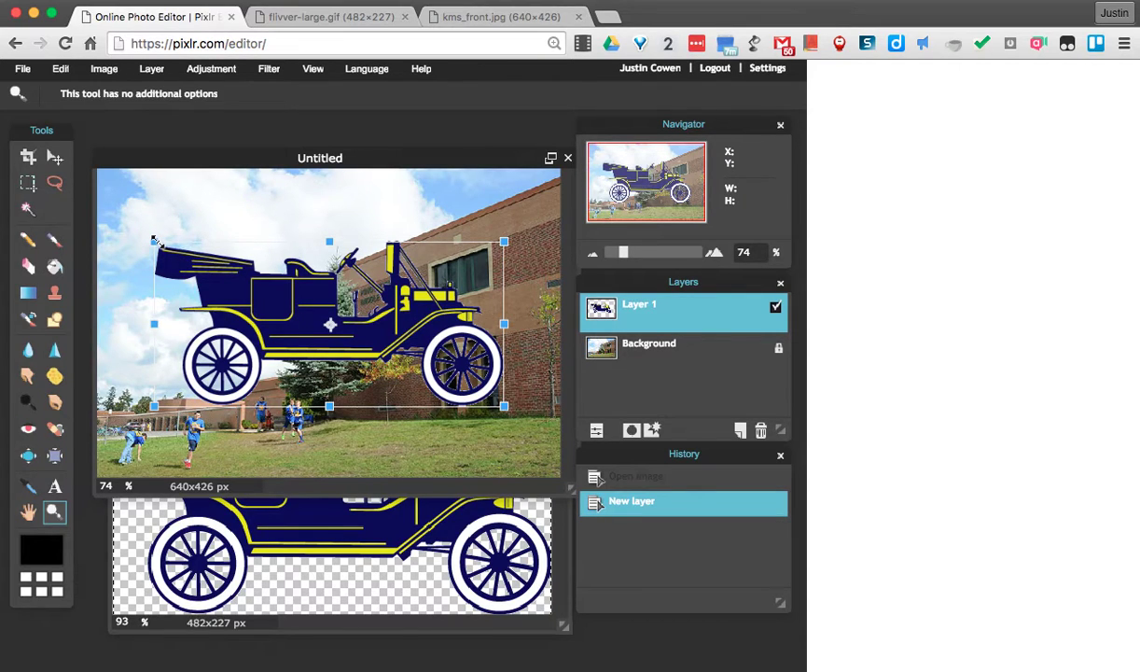
{"action": "left_click_drag", "start_coordinate": [155, 240], "coordinate": [207, 280]}
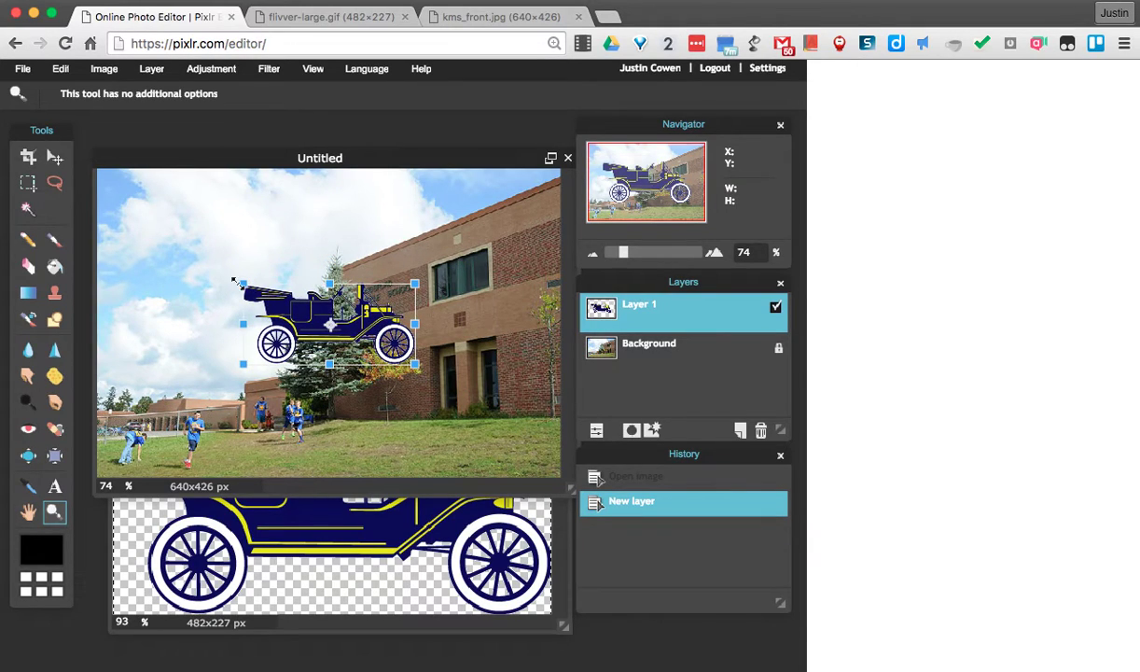
{"action": "left_click_drag", "start_coordinate": [289, 312], "coordinate": [155, 222]}
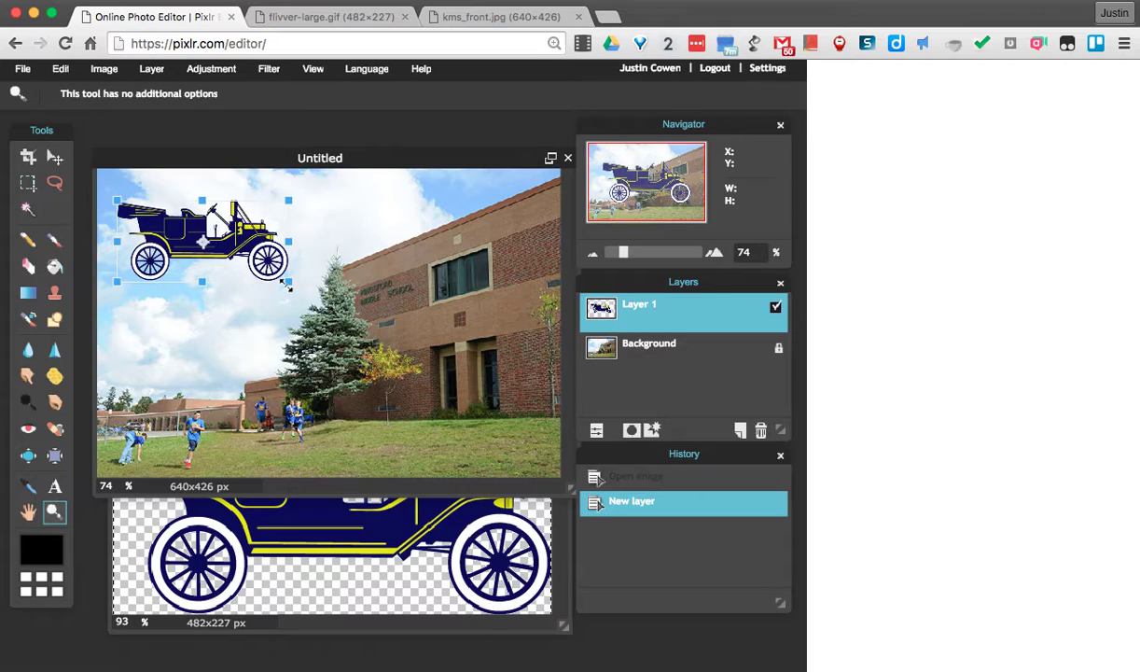
{"action": "left_click_drag", "start_coordinate": [282, 277], "coordinate": [306, 290]}
{"action": "key", "text": "Return"}
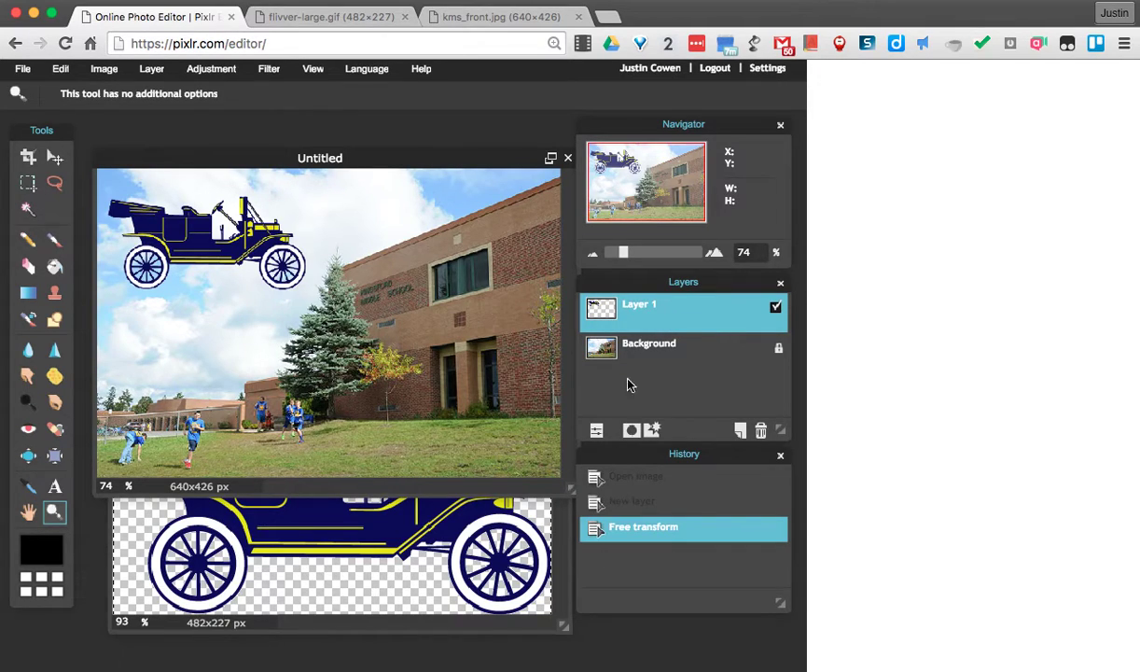
Step: Show Layer 1's settings, preview its opacity at about half, then return it to 100
{"action": "left_click", "coordinate": [597, 432]}
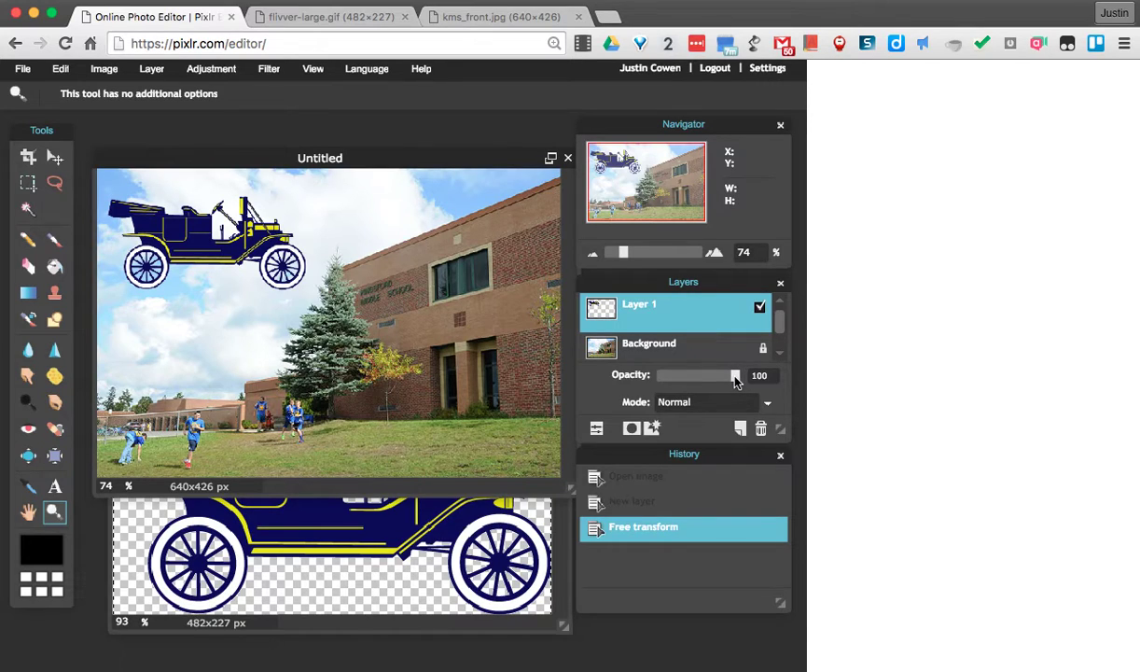
{"action": "left_click_drag", "start_coordinate": [735, 381], "coordinate": [681, 394]}
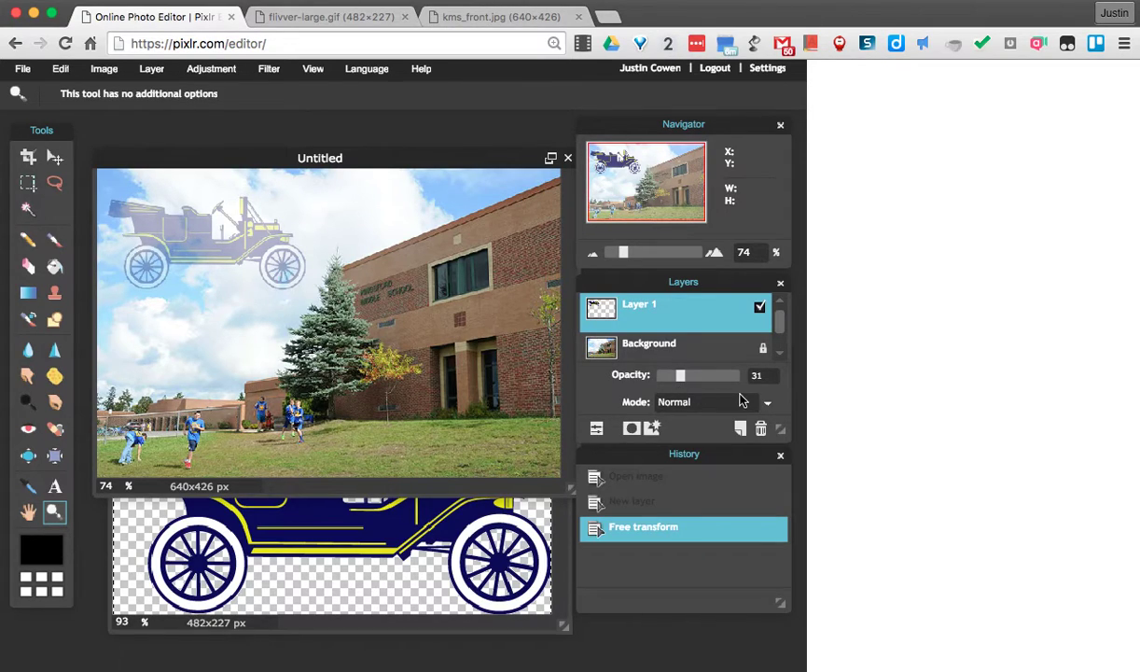
{"action": "left_click_drag", "start_coordinate": [682, 378], "coordinate": [748, 387]}
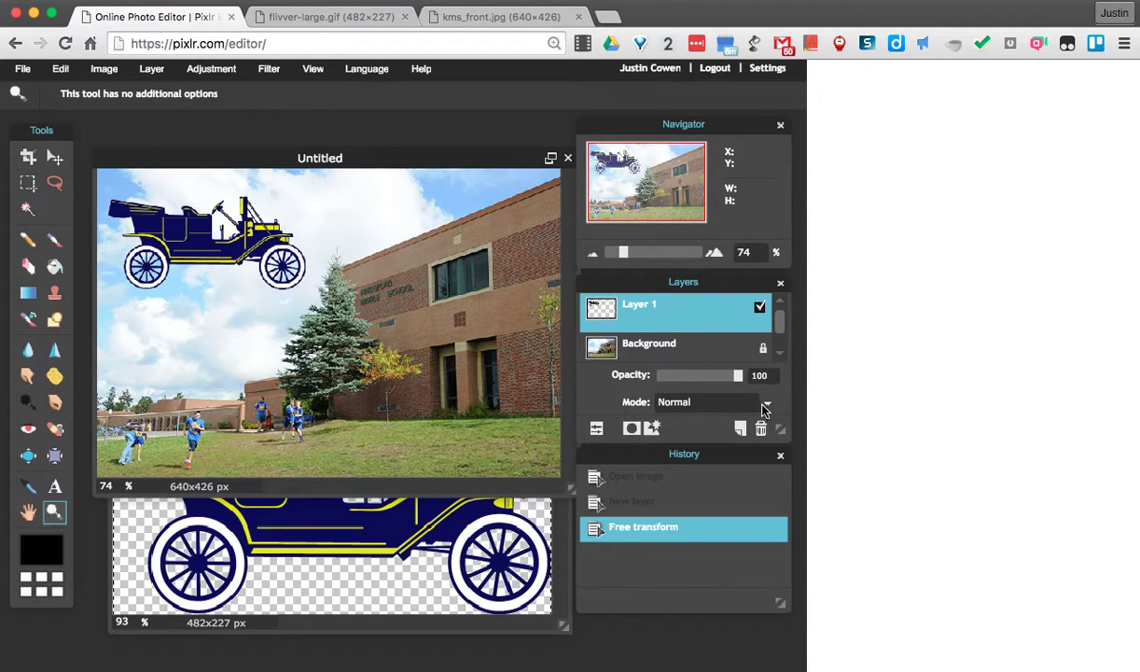
Step: Try Layer 1 in Overlay blend mode, then switch it to Screen
{"action": "left_click", "coordinate": [767, 403]}
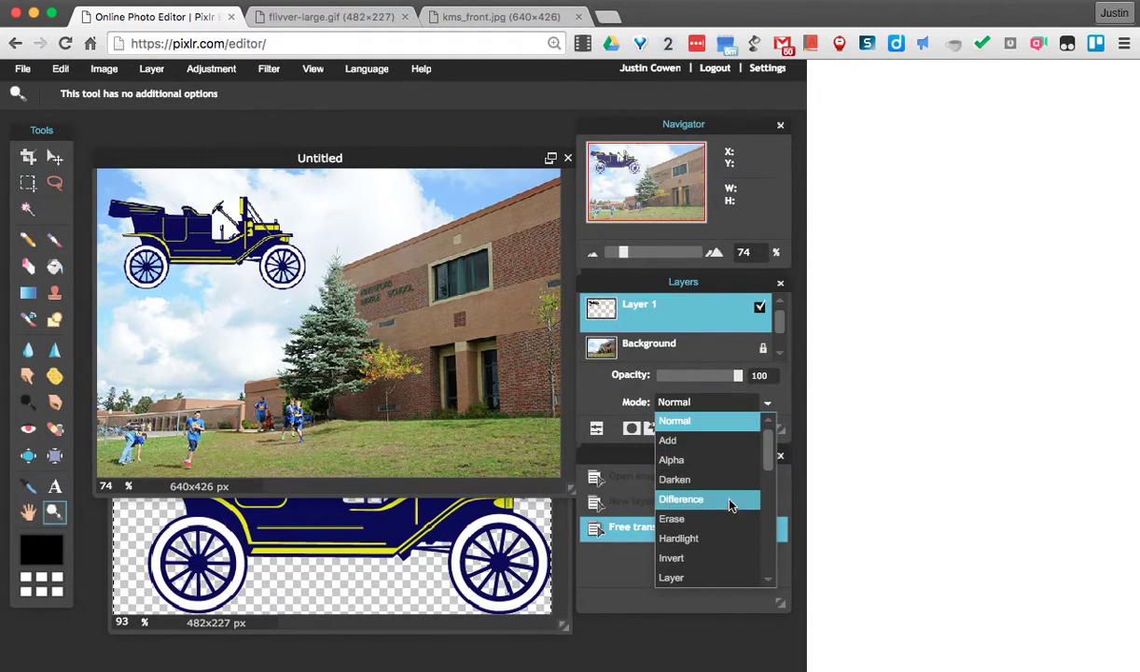
{"action": "scroll", "coordinate": [737, 448], "scroll_direction": "down", "scroll_amount": 5}
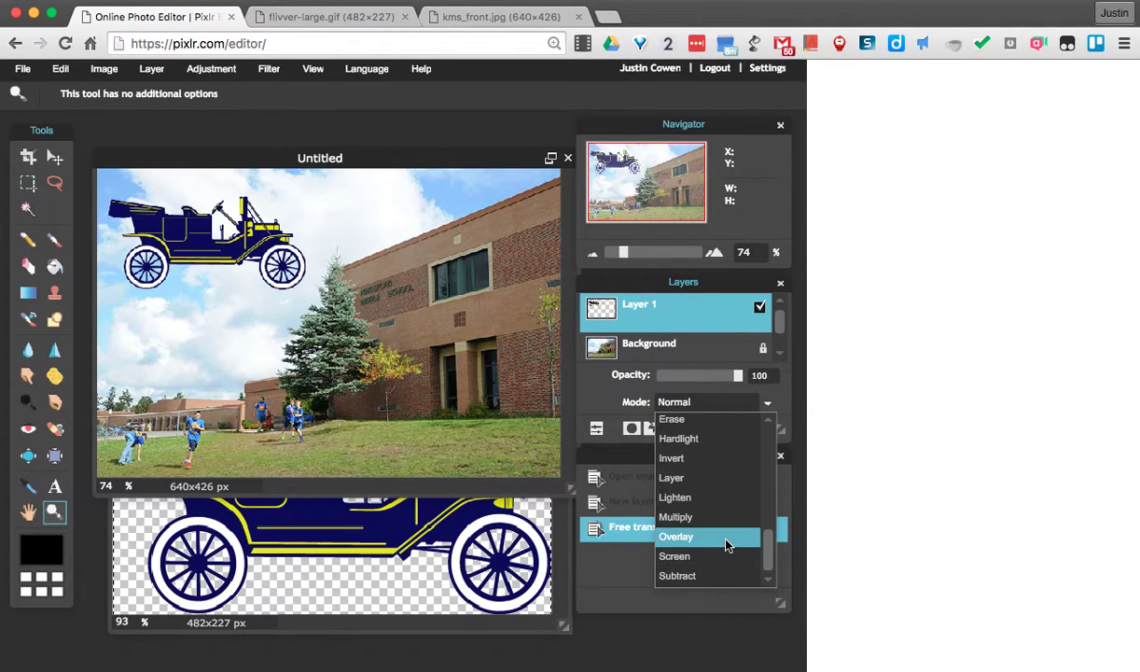
{"action": "left_click", "coordinate": [728, 546]}
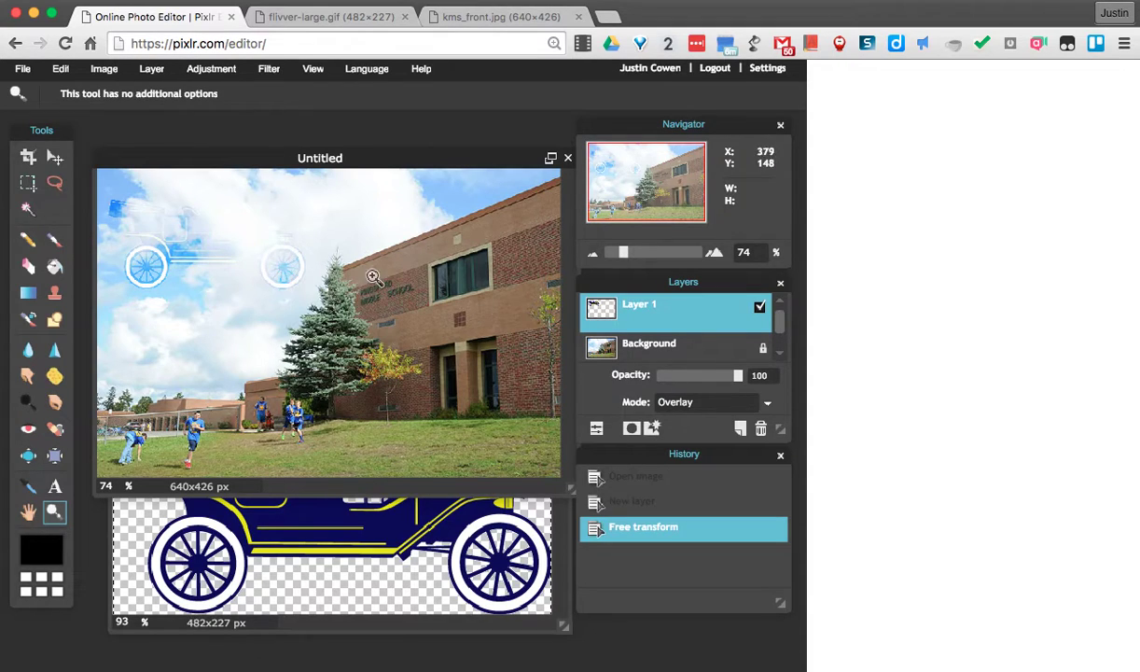
{"action": "left_click", "coordinate": [765, 402]}
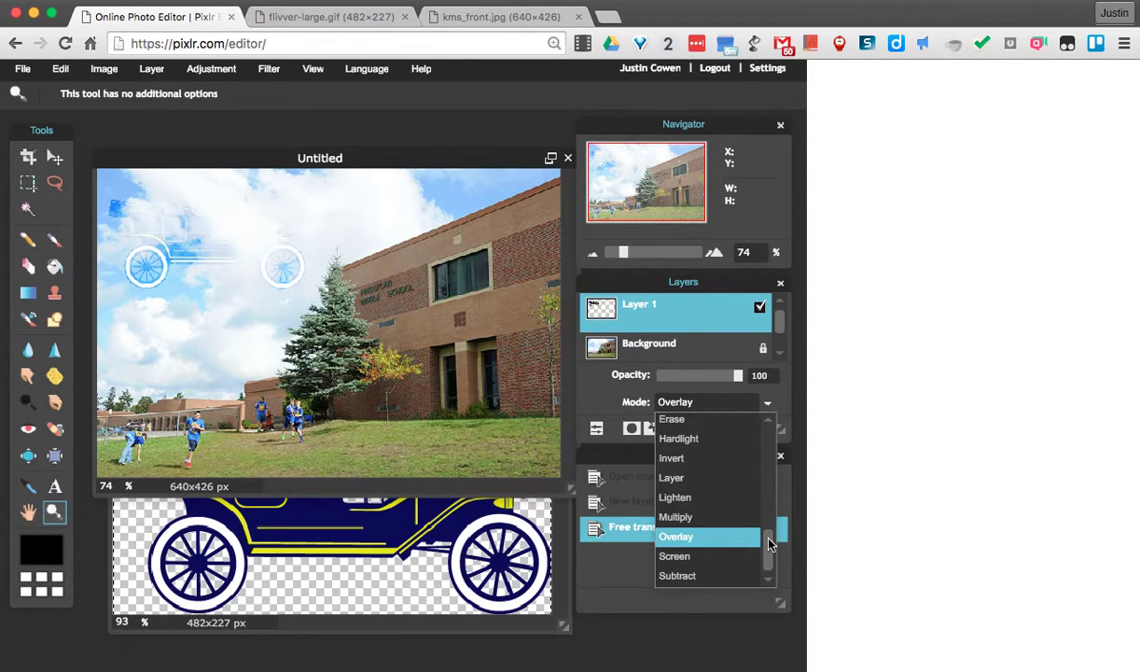
{"action": "left_click", "coordinate": [718, 556]}
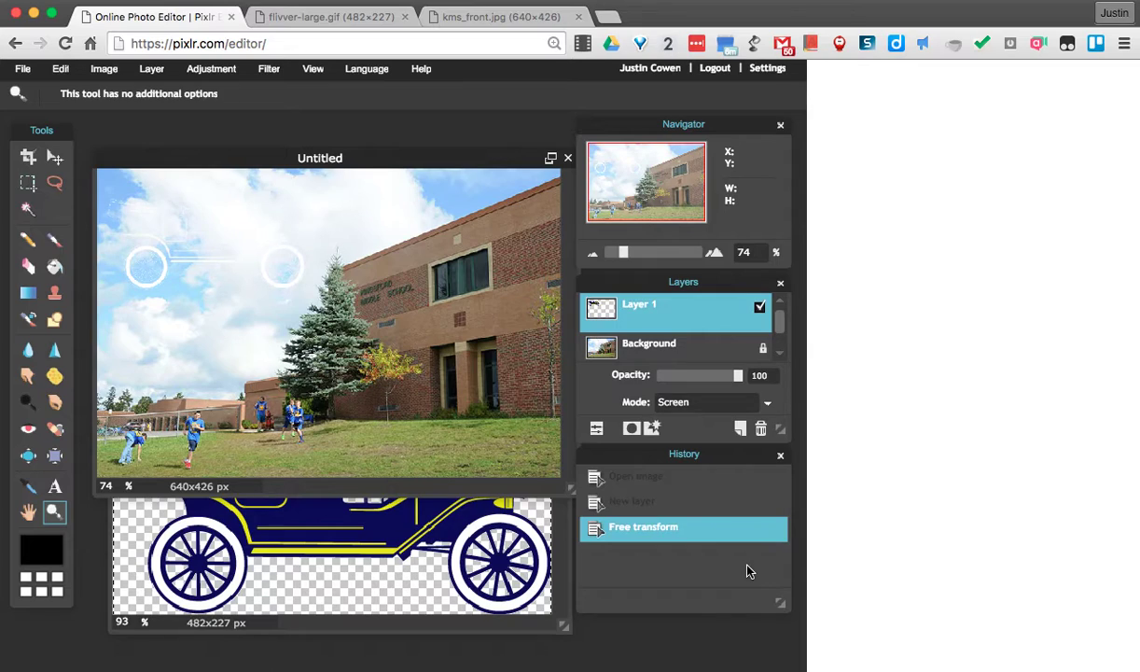
{"action": "left_click", "coordinate": [766, 405]}
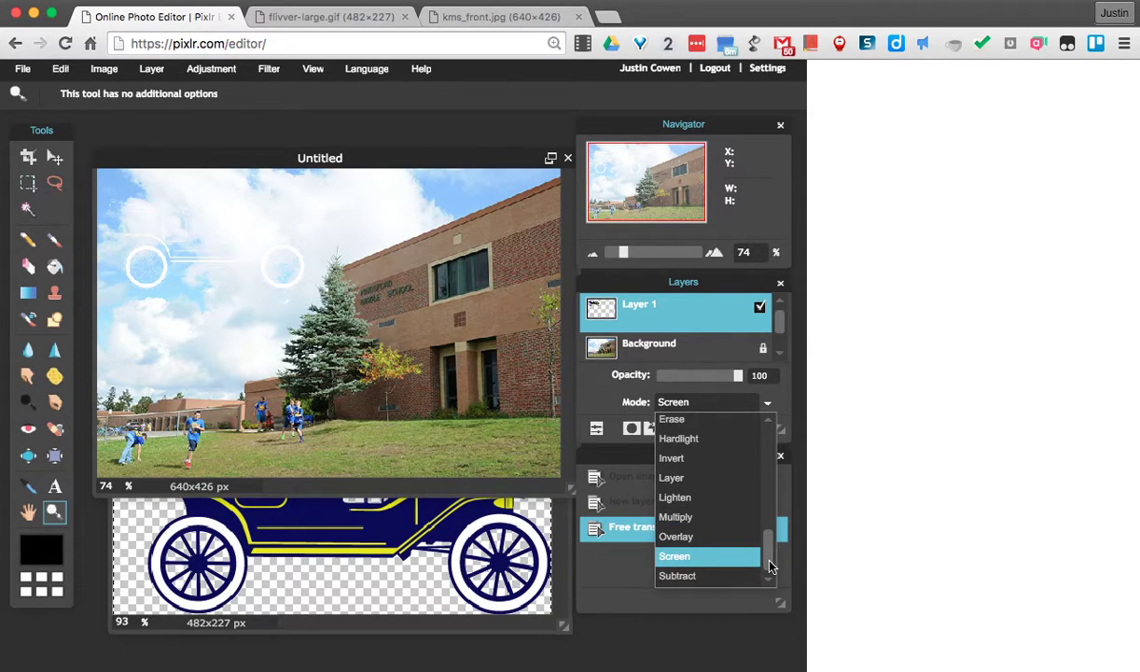
{"action": "scroll", "coordinate": [770, 565], "scroll_direction": "up", "scroll_amount": 3}
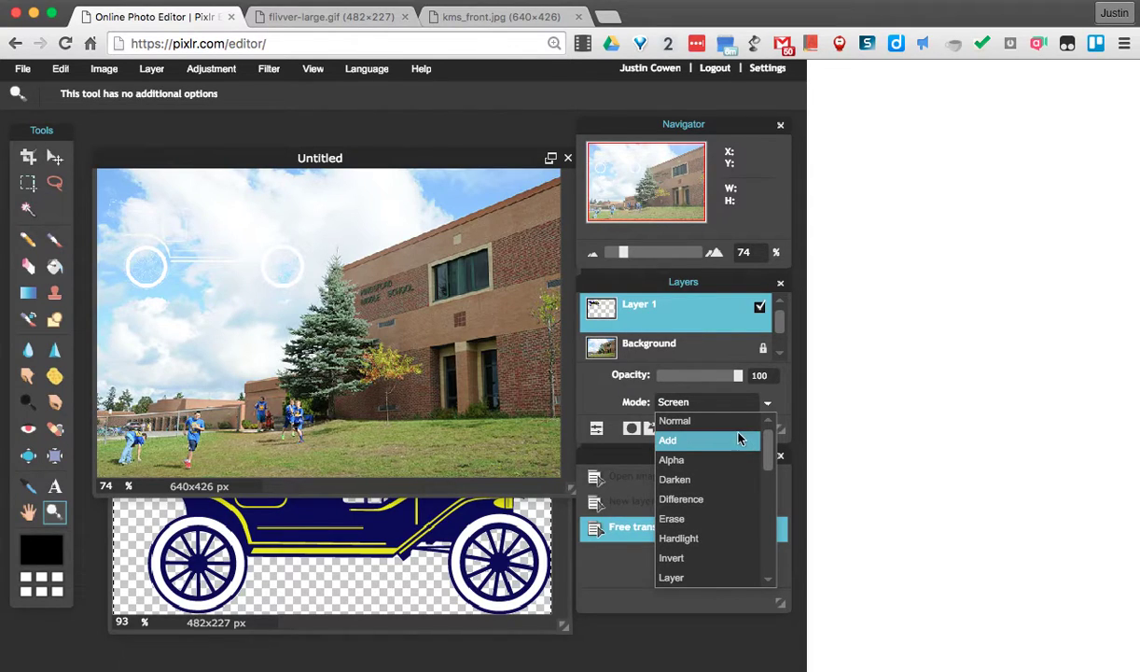
Step: Set Layer 1 back to Normal mode at 30% opacity
{"action": "left_click", "coordinate": [738, 427]}
{"action": "left_click_drag", "start_coordinate": [738, 379], "coordinate": [682, 384]}
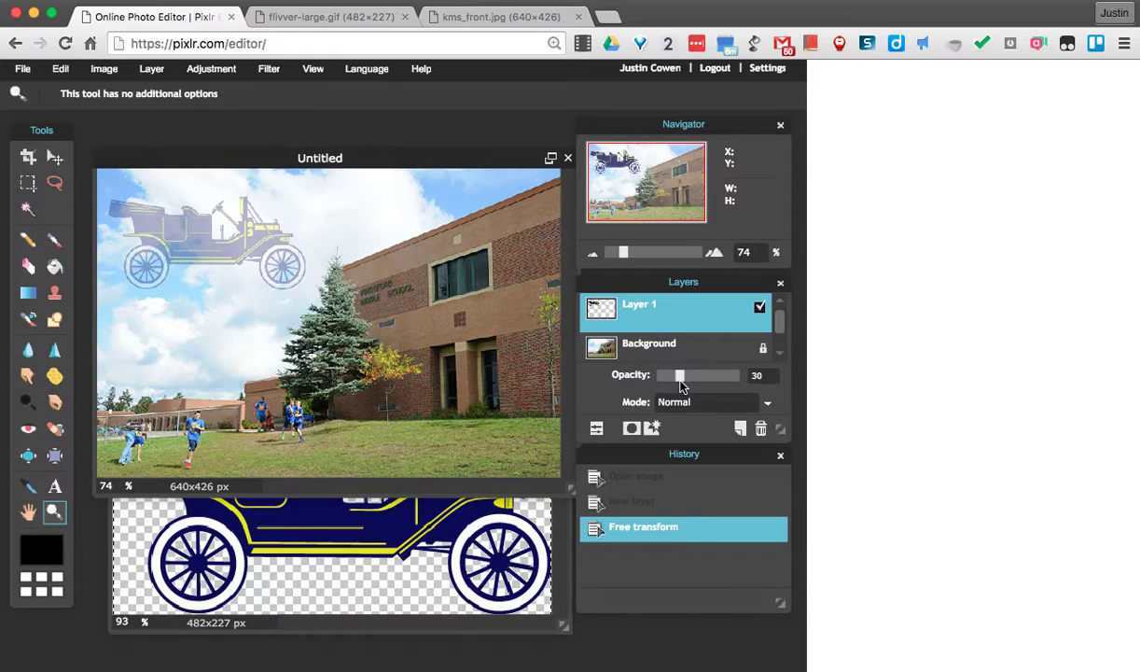